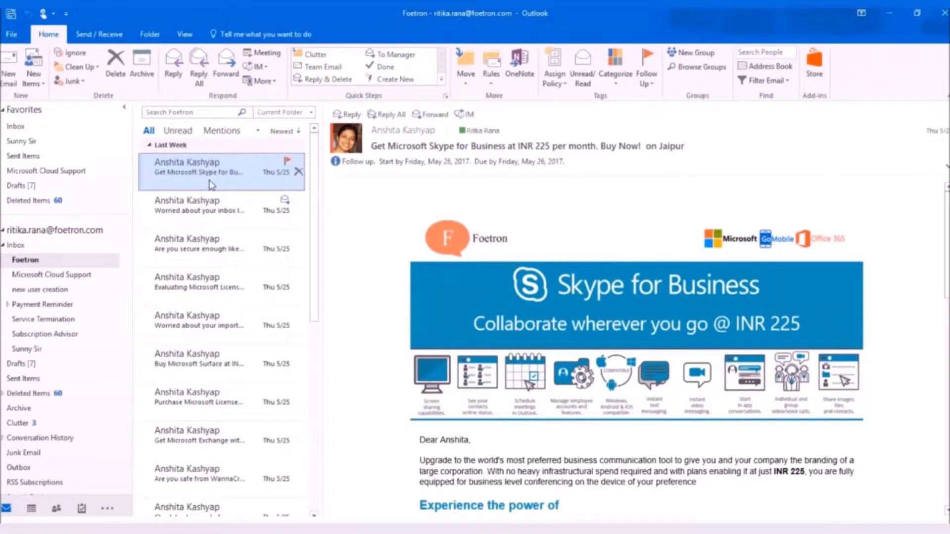
Browse down two messages in the Foetron folder, ending on the Microsoft Cloud email.
{"action": "key", "text": "Down"}
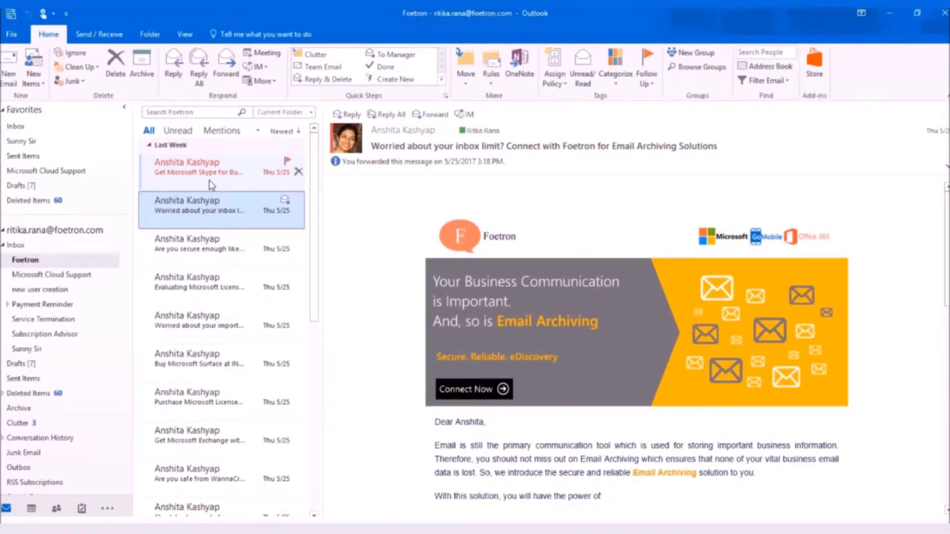
{"action": "key", "text": "Down"}
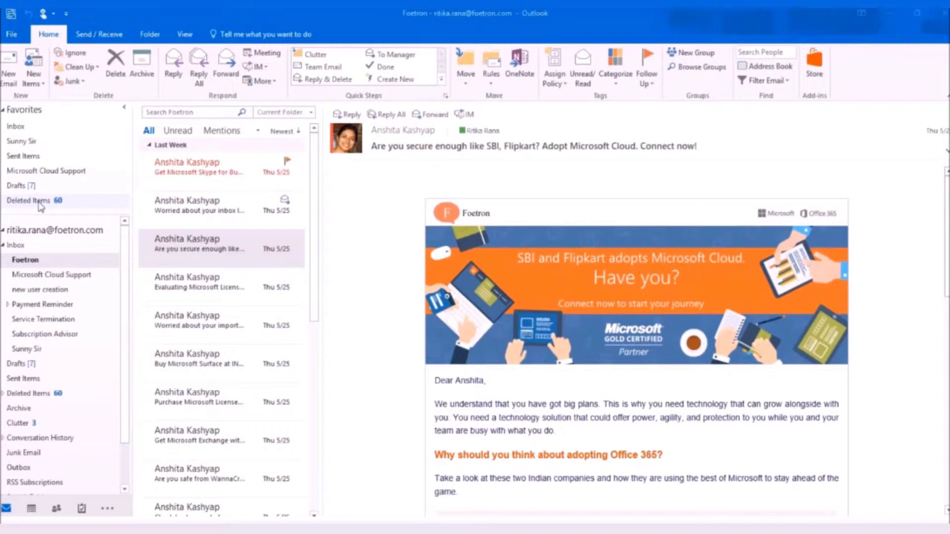
Show the deleted Microsoft India Hybrid Cloud Day email in Deleted Items.
{"action": "left_click", "coordinate": [41, 202]}
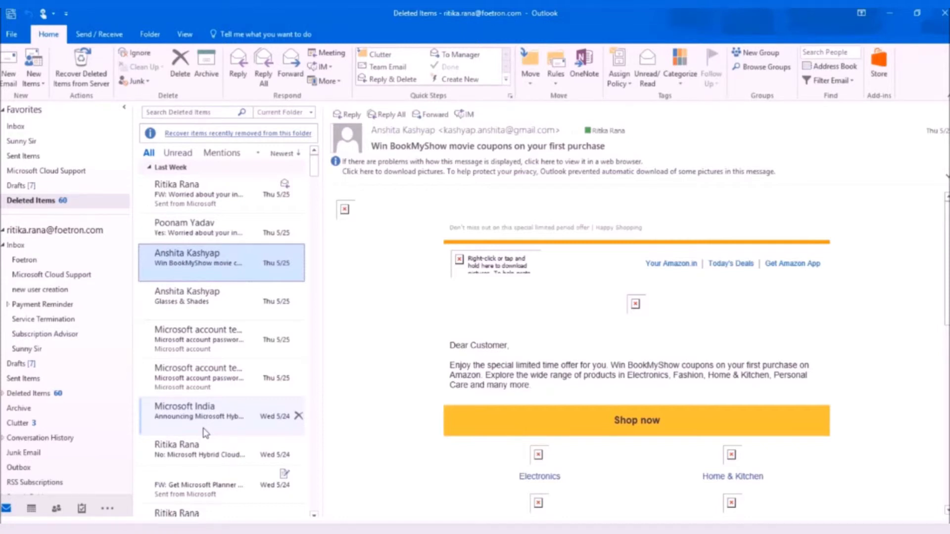
{"action": "left_click", "coordinate": [206, 416]}
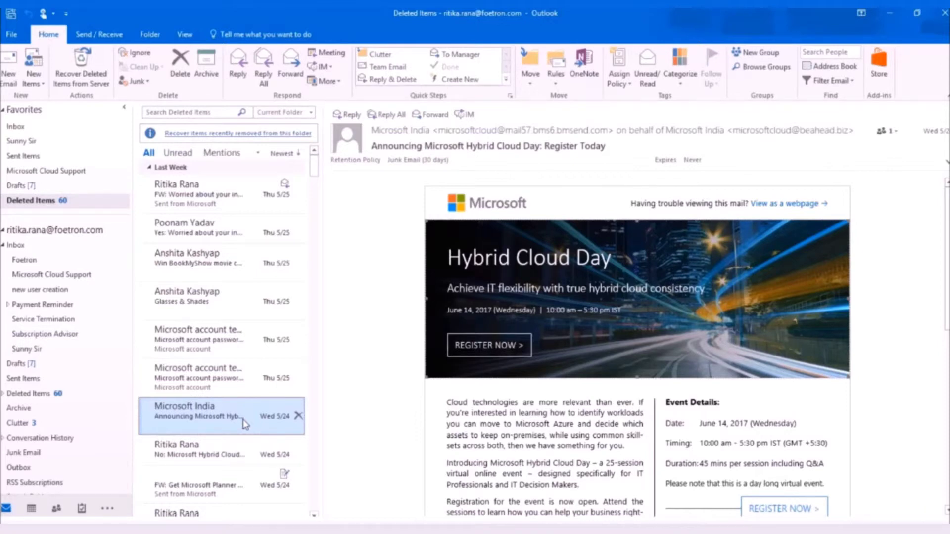
Move the Microsoft India email from Deleted Items into the Foetron folder.
{"action": "right_click", "coordinate": [245, 421]}
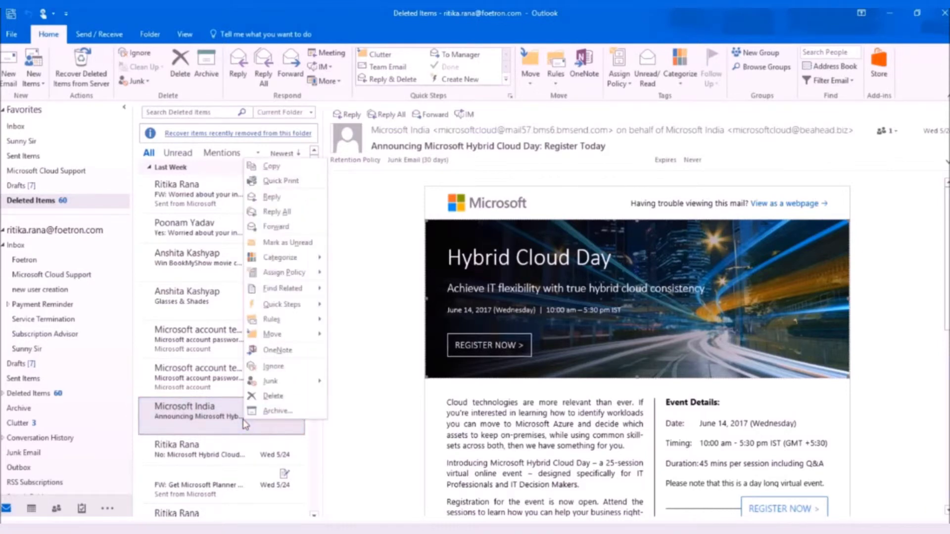
{"action": "mouse_move", "coordinate": [274, 335]}
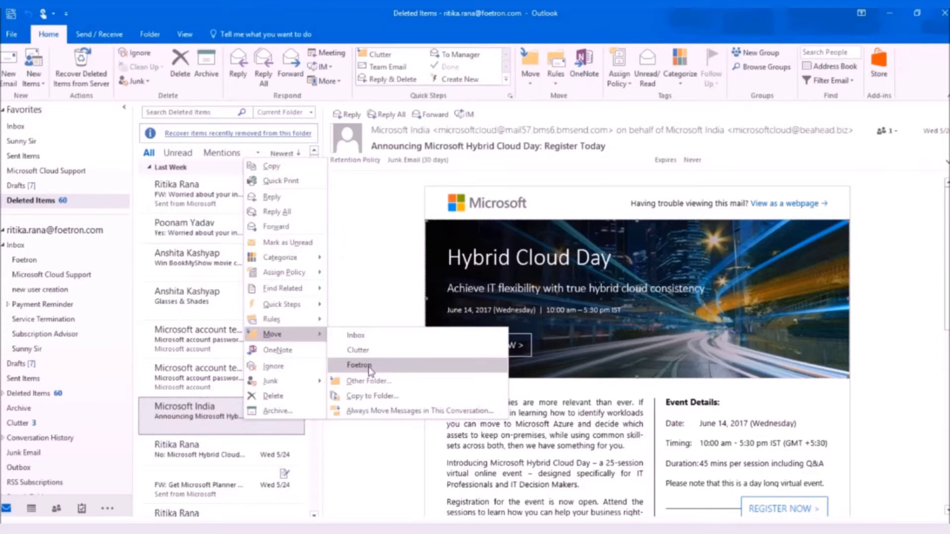
{"action": "left_click", "coordinate": [369, 368]}
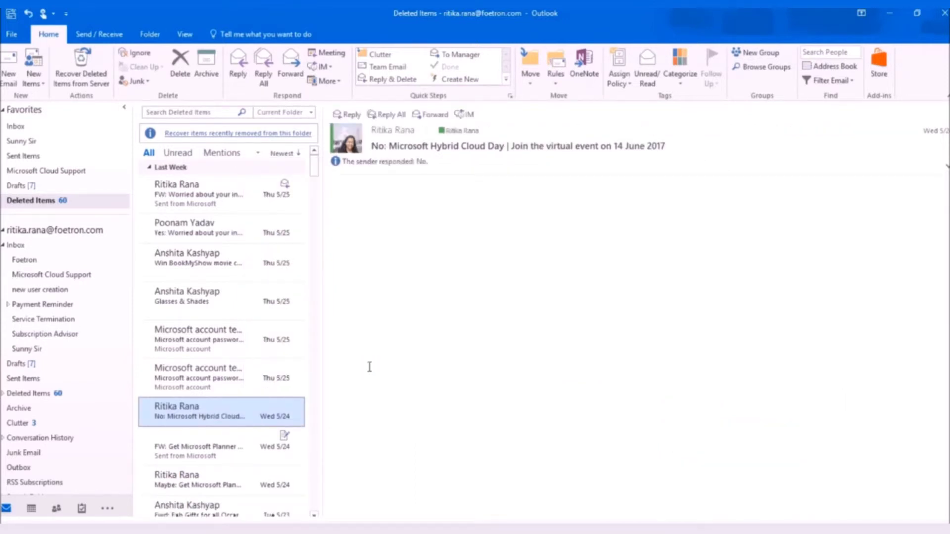
Confirm the restored Microsoft India email is listed in the Foetron folder.
{"action": "left_click", "coordinate": [75, 261]}
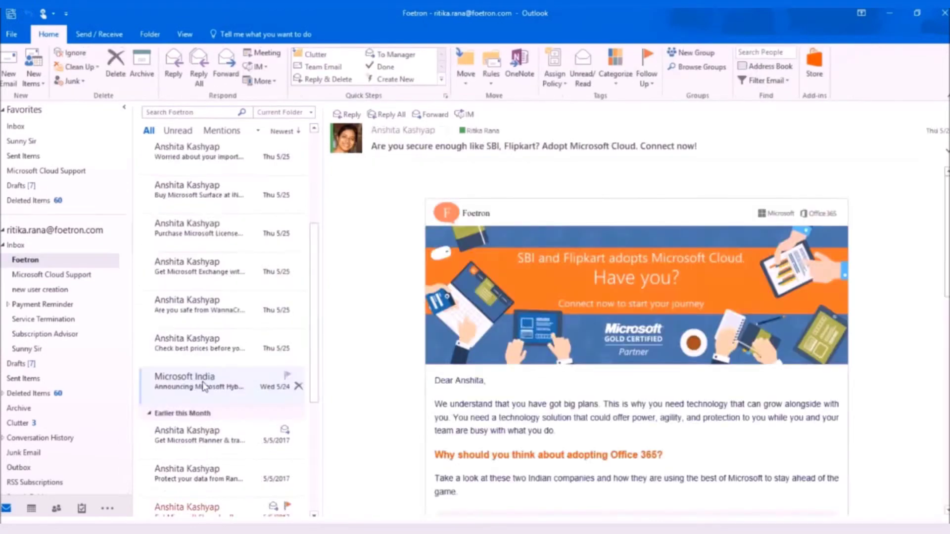